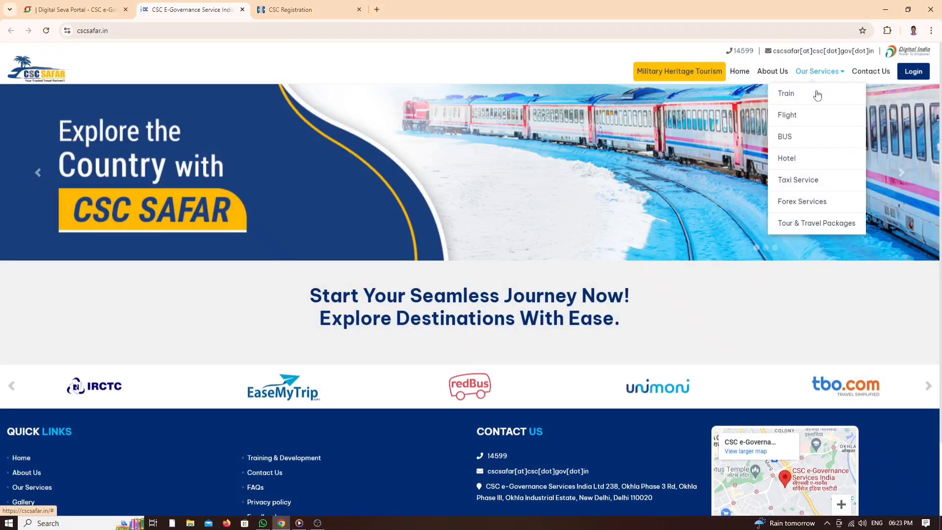
- Open the Train Registration portal from CSC SAFAR's Our Services menu in a new tab
mouse_move(795, 98)
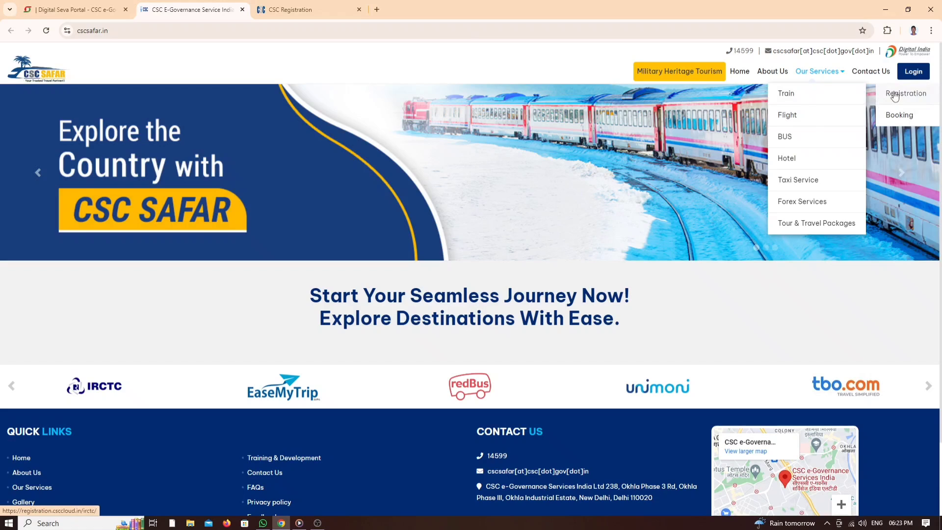
left_click(894, 94)
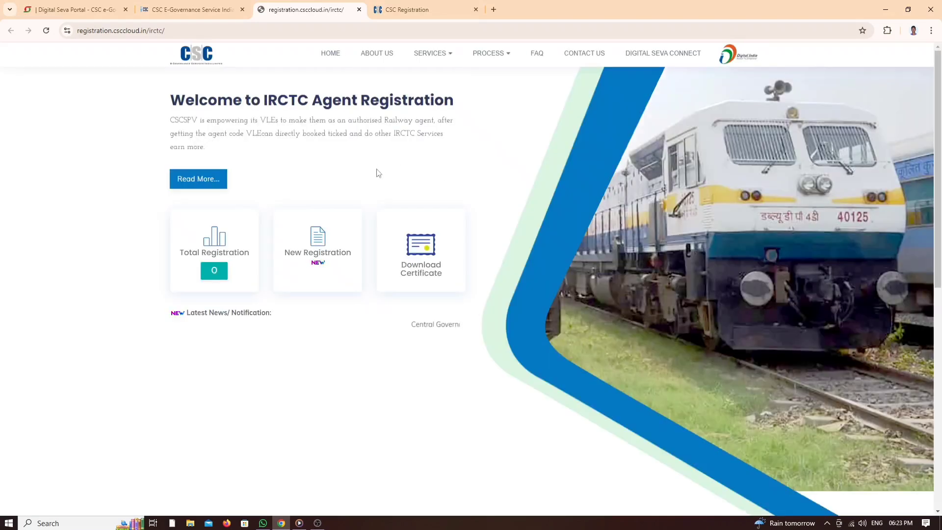
- Start a New Registration and authorize IRCTC Registration through Digital Seva Connect
left_click(323, 256)
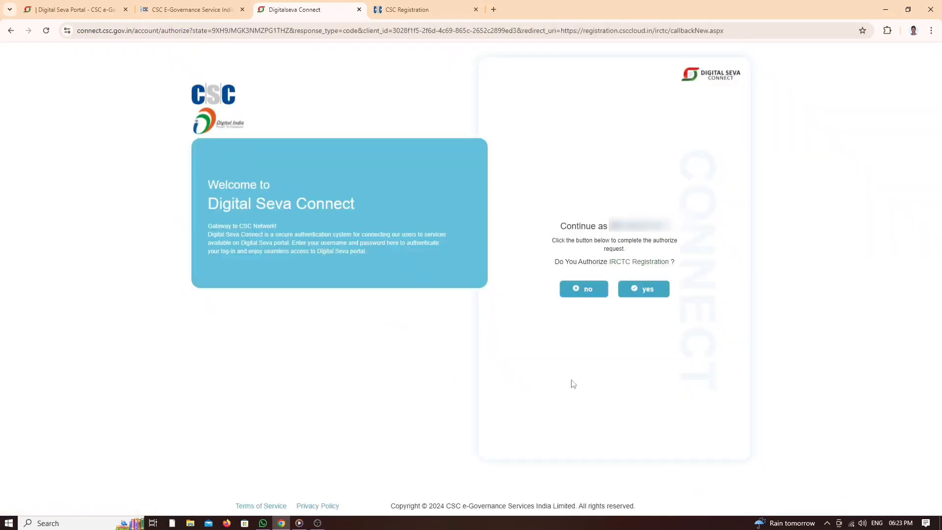
left_click(655, 295)
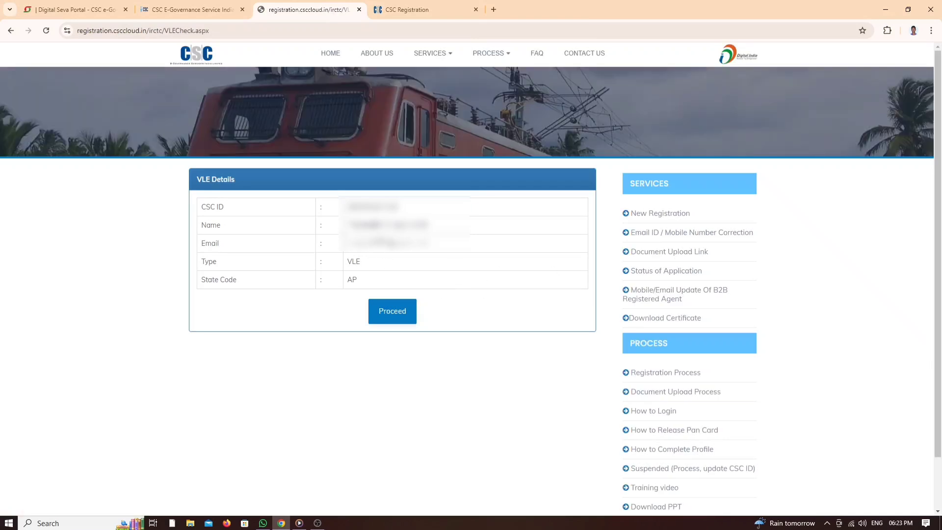
- Proceed past the VLE details and dismiss the chat popup to reach the Rs. 1180 form card
left_click(401, 321)
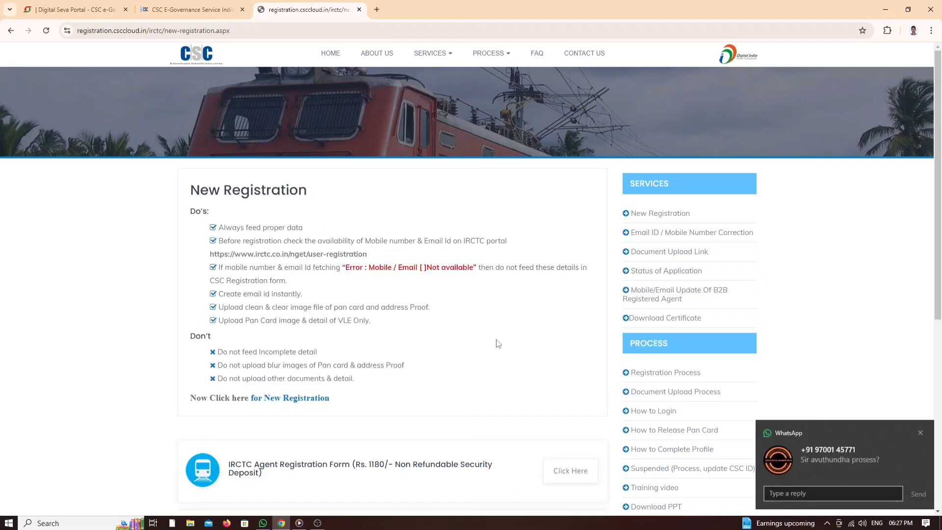
left_click(920, 432)
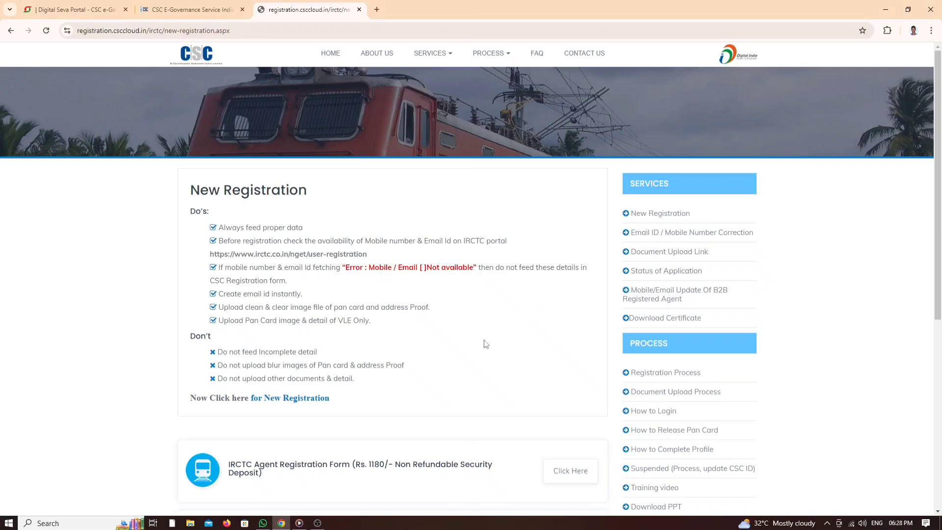
scroll(572, 436, "down", 2)
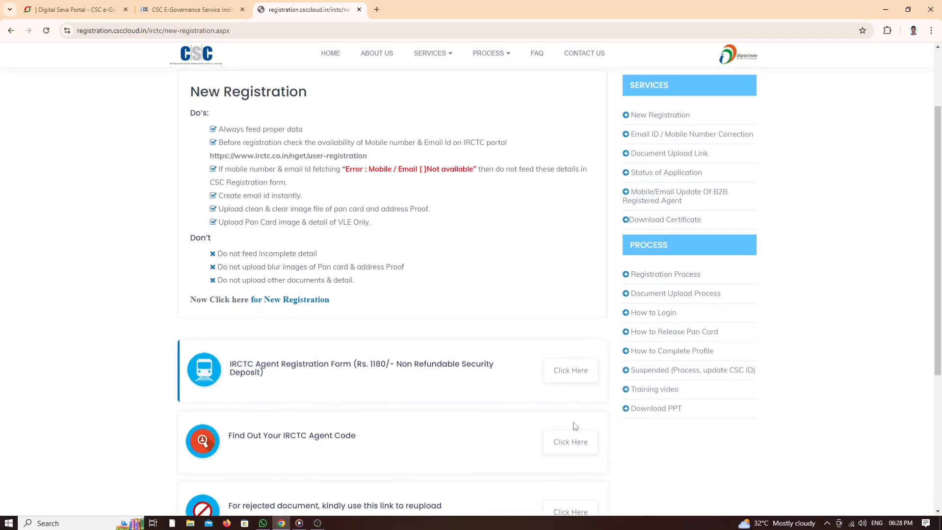
- Open the IRCTC Agent Registration Form, submit email, mobile and PAN, and acknowledge the already-registered notice
left_click(571, 382)
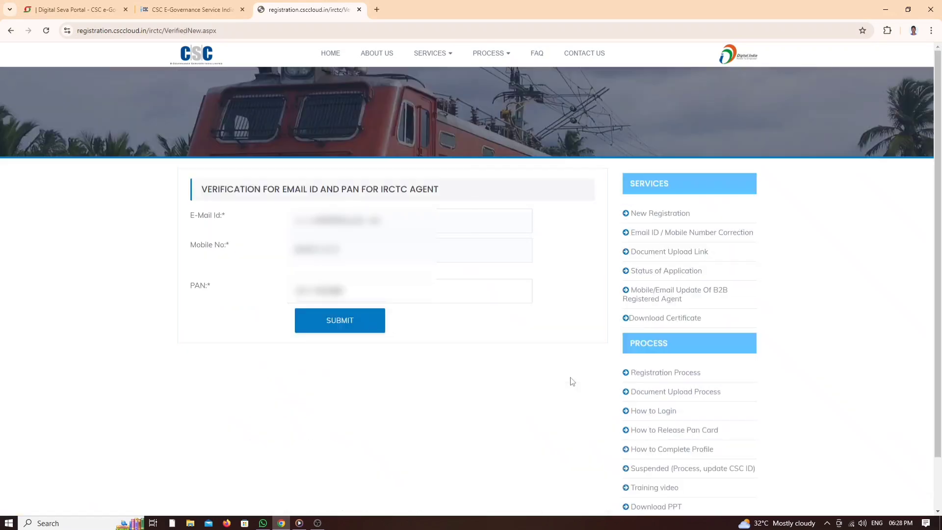
left_click(338, 253)
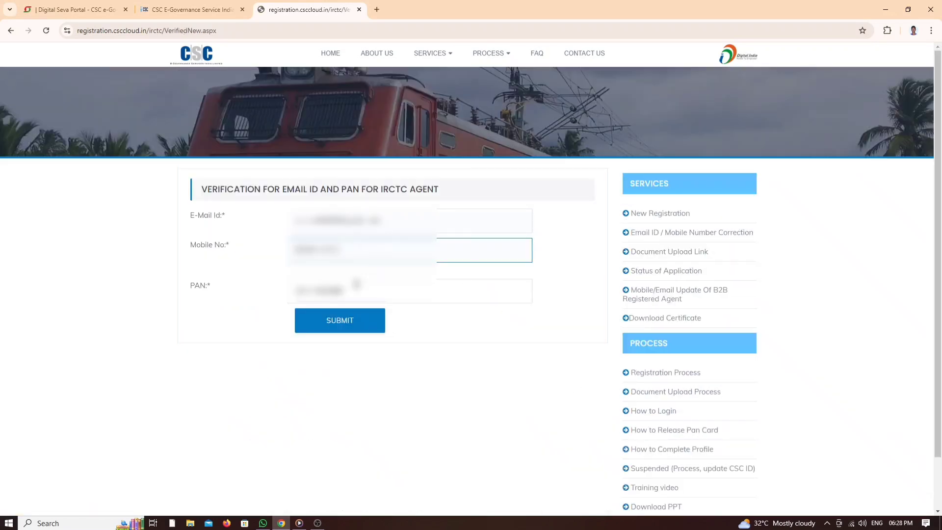
left_click(360, 291)
left_click(342, 325)
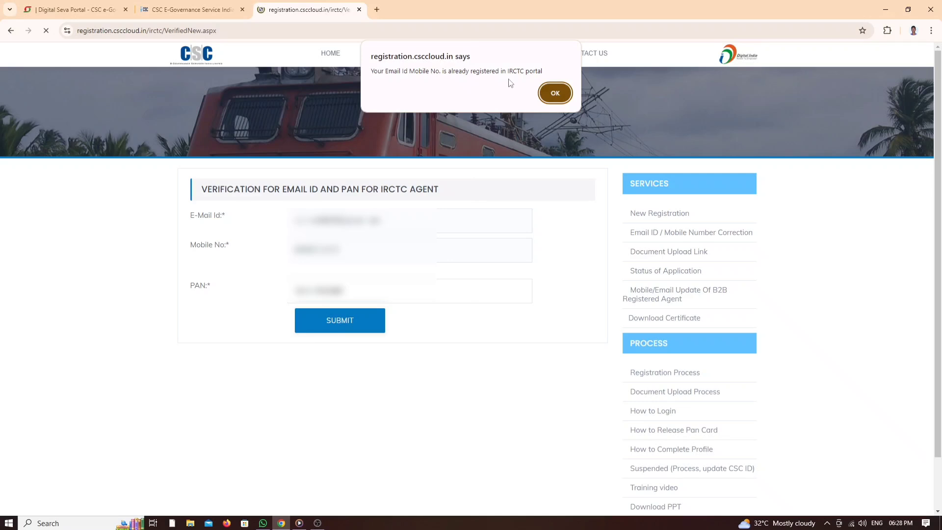
key("Return")
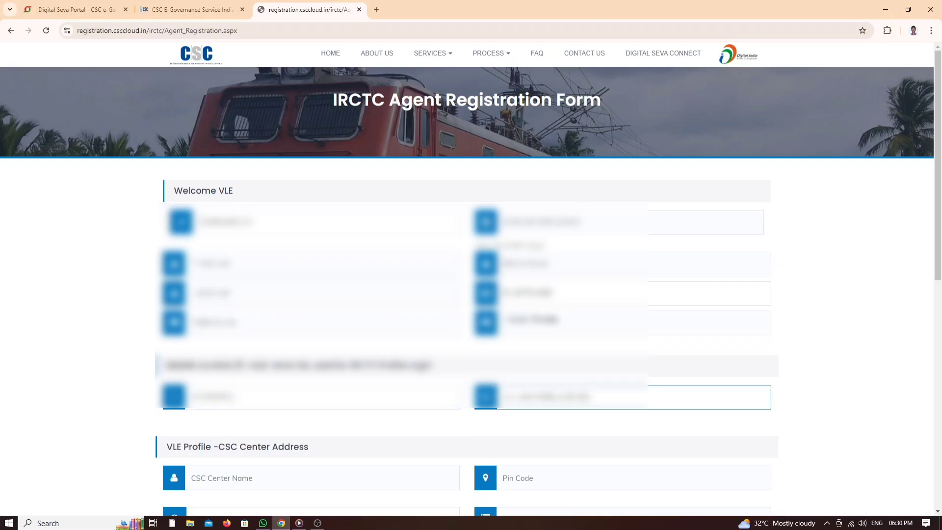
- Choose Voter Card as the centre address proof on the Agent Registration form
scroll(479, 425, "down", 3)
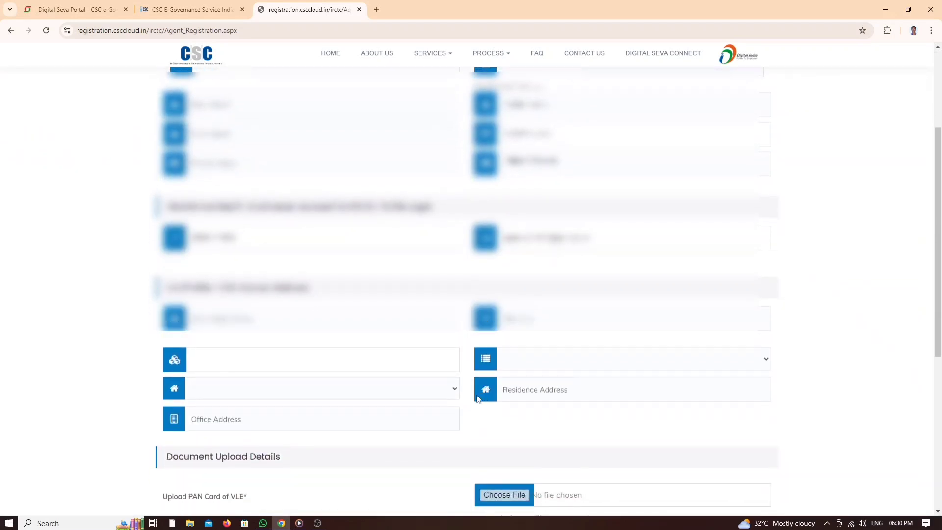
scroll(478, 398, "down", 4)
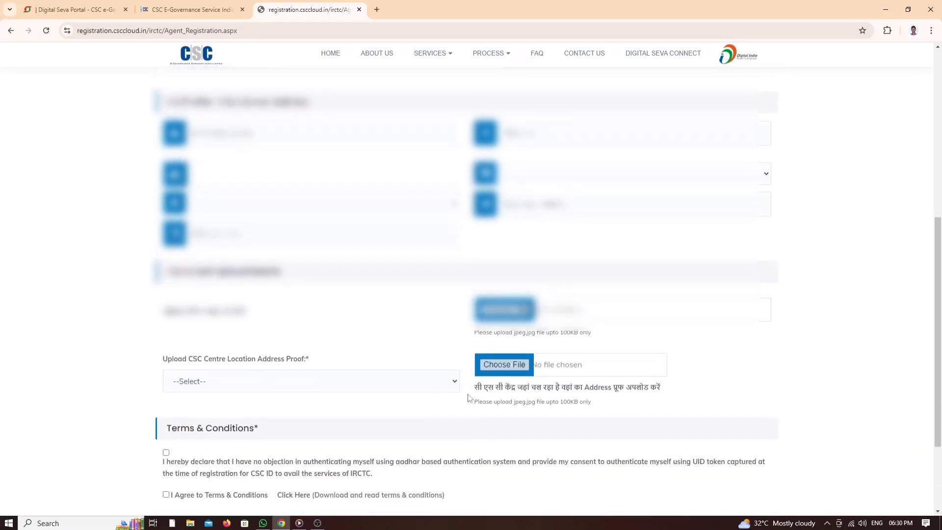
scroll(454, 363, "up", 1)
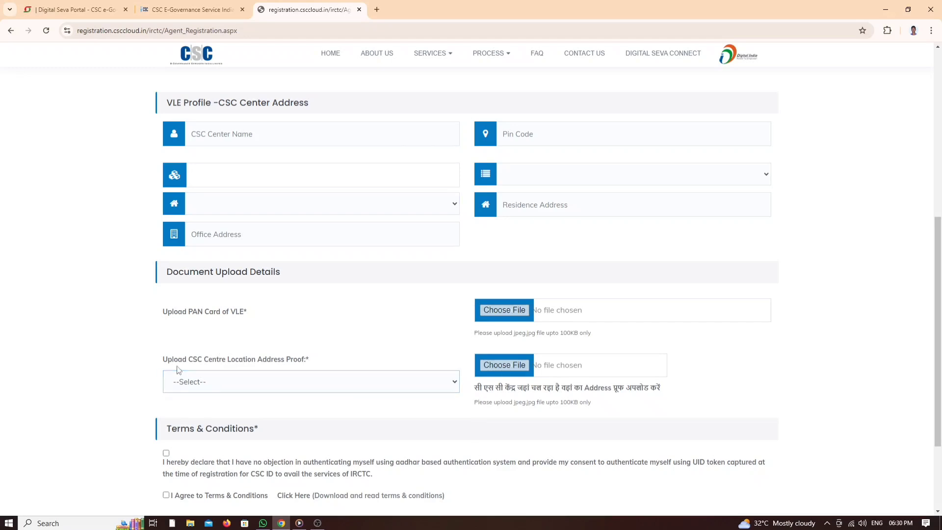
left_click(257, 383)
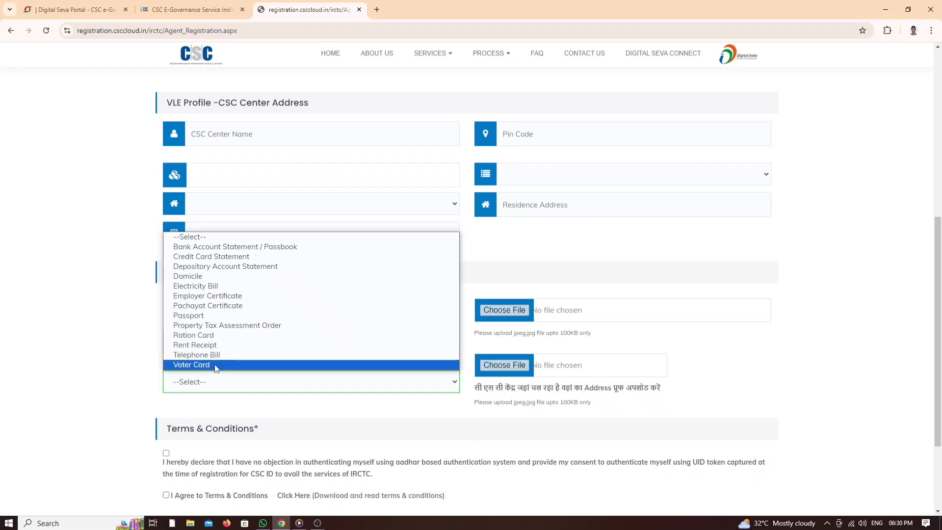
left_click(216, 365)
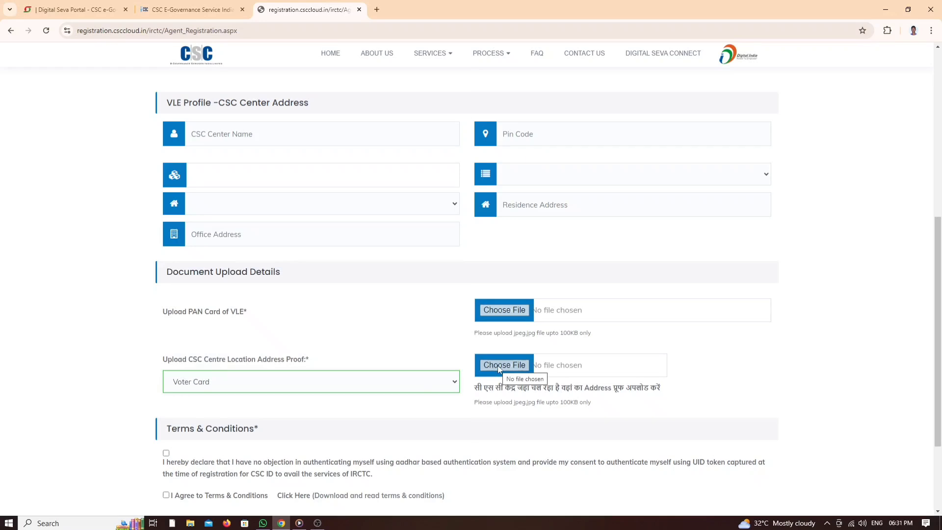
scroll(361, 408, "down", 3)
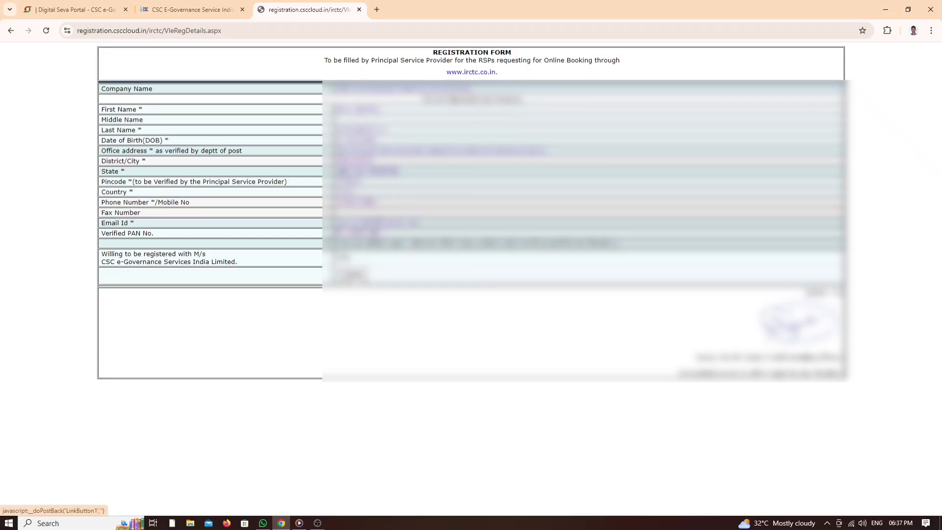
- Submit the registration and send the 1180.00 security deposit payment request
left_click(351, 273)
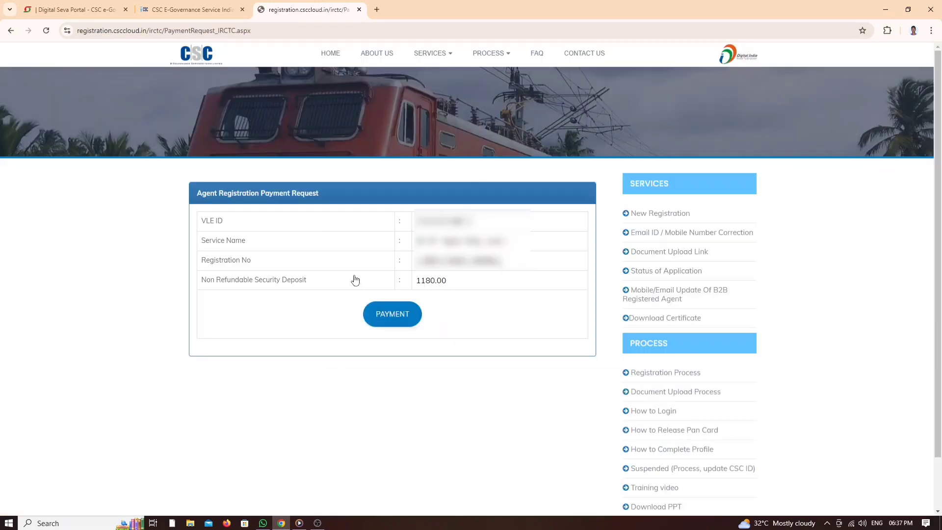
left_click(398, 310)
left_click(401, 318)
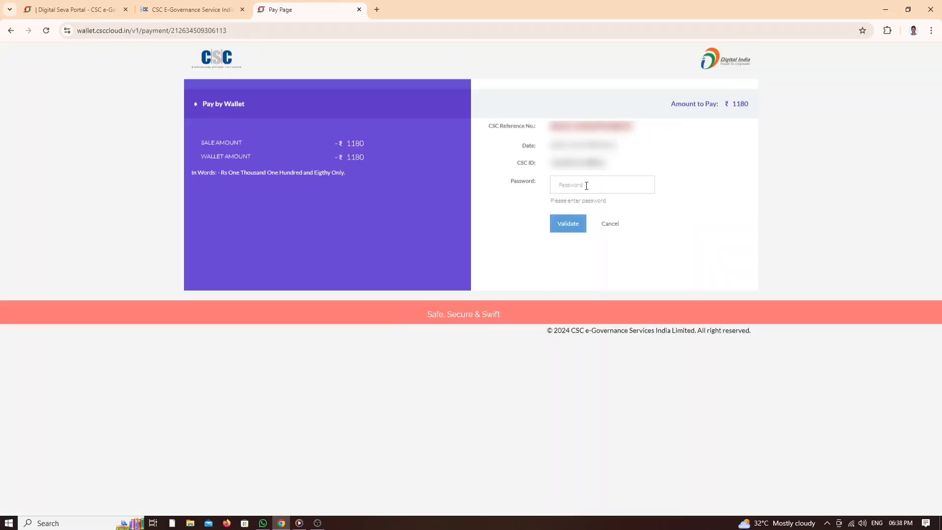
- Begin entering the CSC Wallet password to pay the 1180 registration amount
left_click(586, 185)
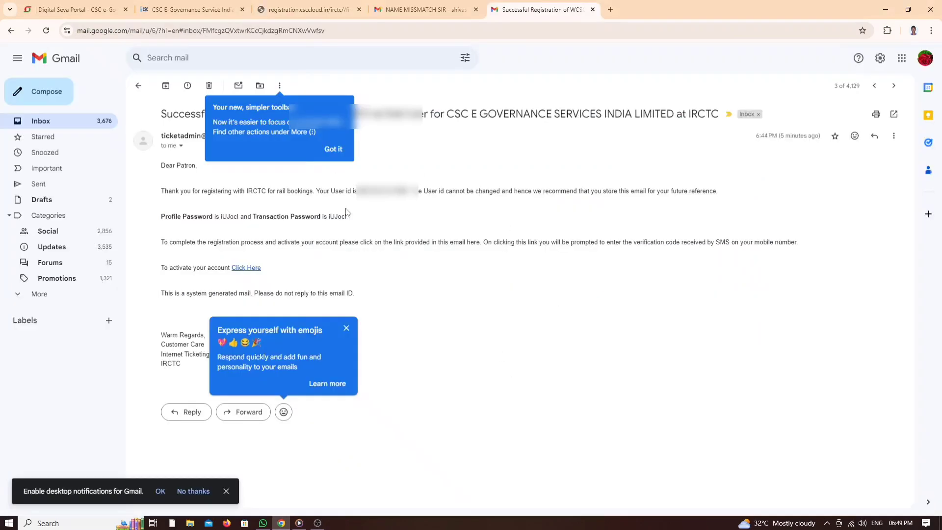
- Dismiss the Gmail tip cards and follow the IRCTC email's account activation link
left_click(338, 153)
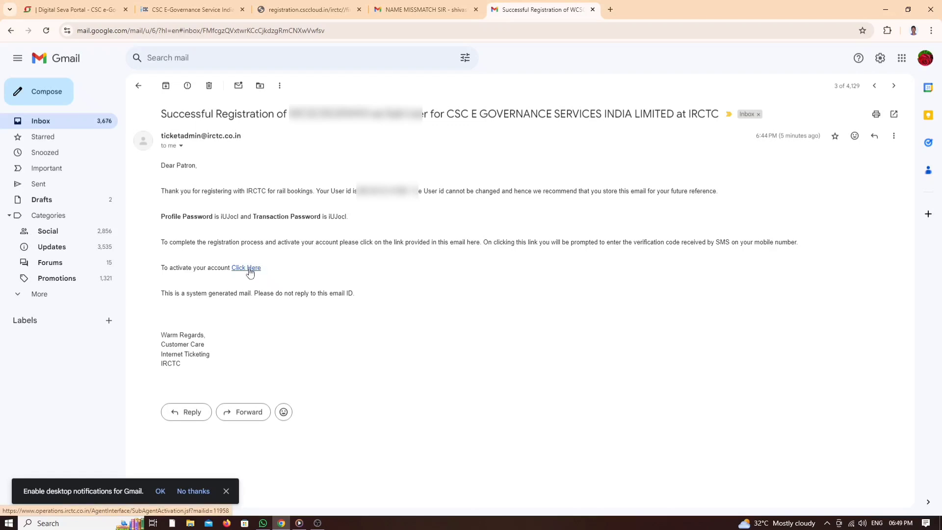
left_click(250, 271)
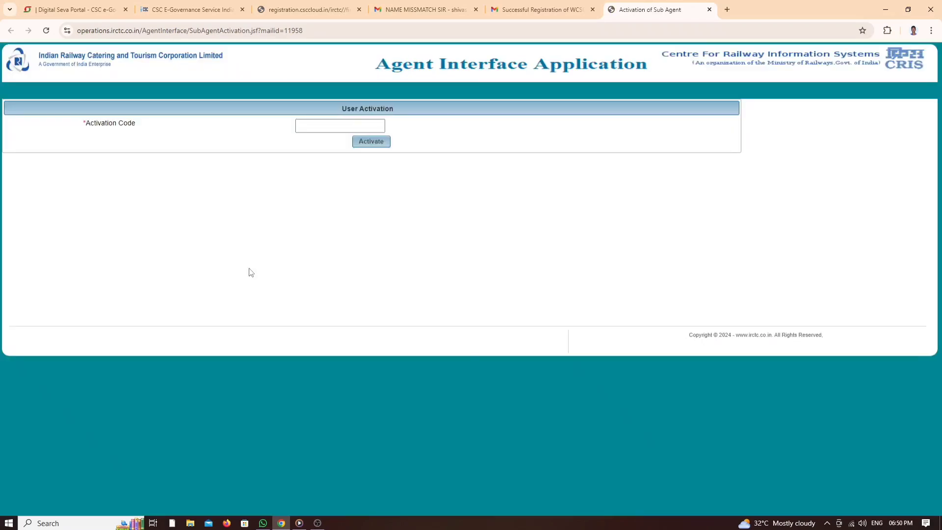
- Enter the SMS activation code, activate the agent account, and continue to agent login
left_click(325, 128)
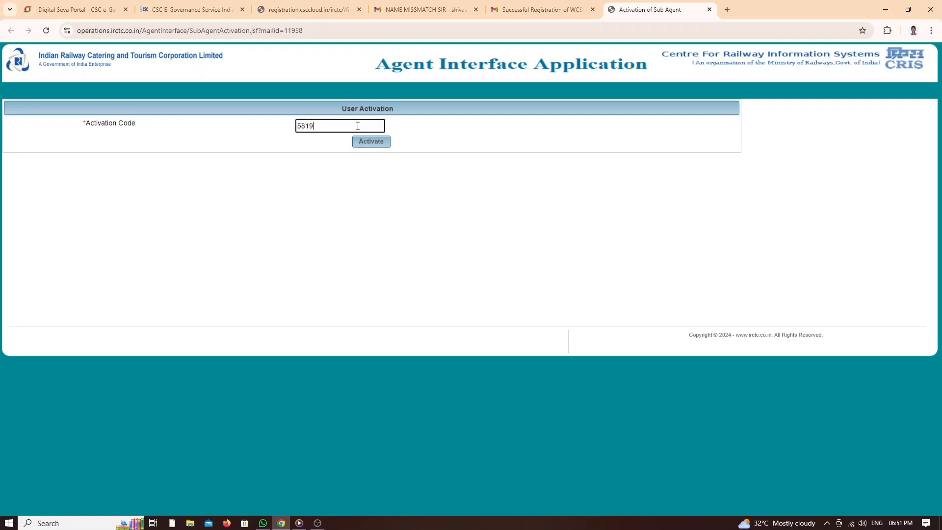
left_click(372, 142)
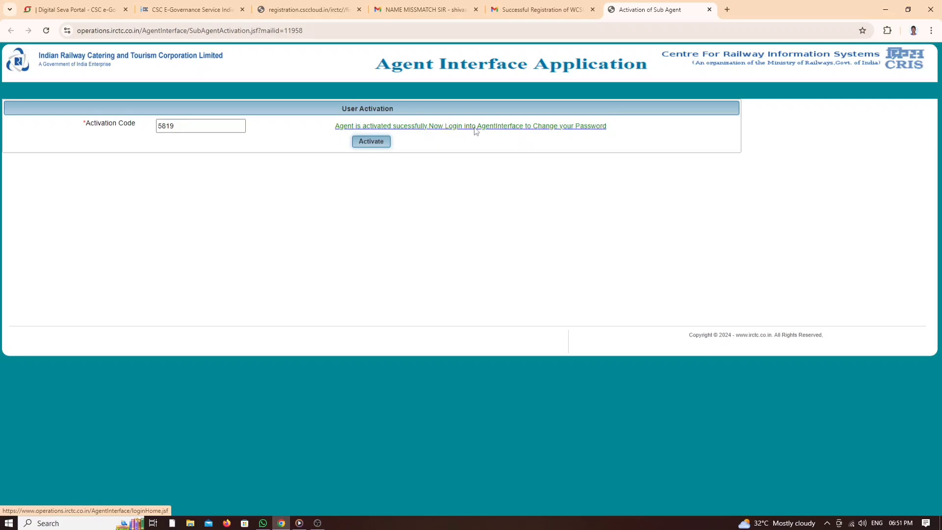
left_click(432, 129)
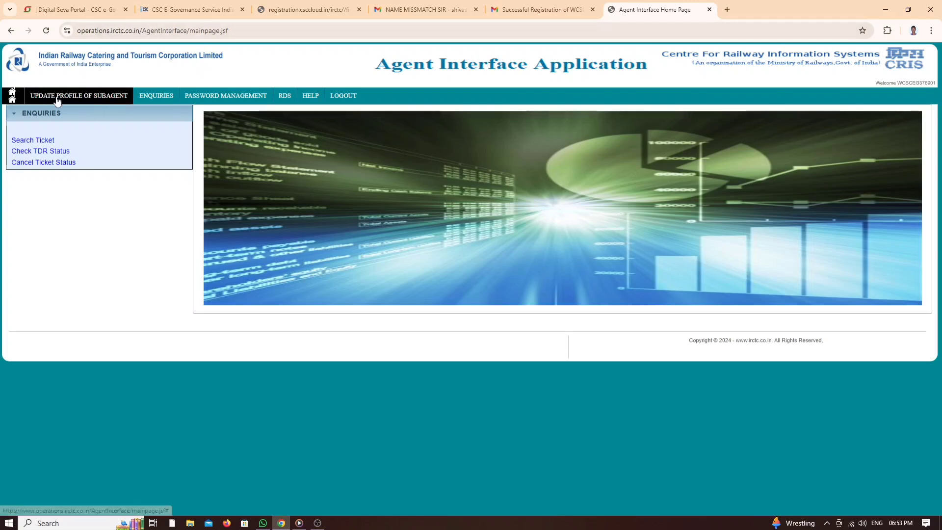
- Complete Aadhaar Based KYC under Update Profile of Subagent, then show Password Management options
mouse_move(89, 101)
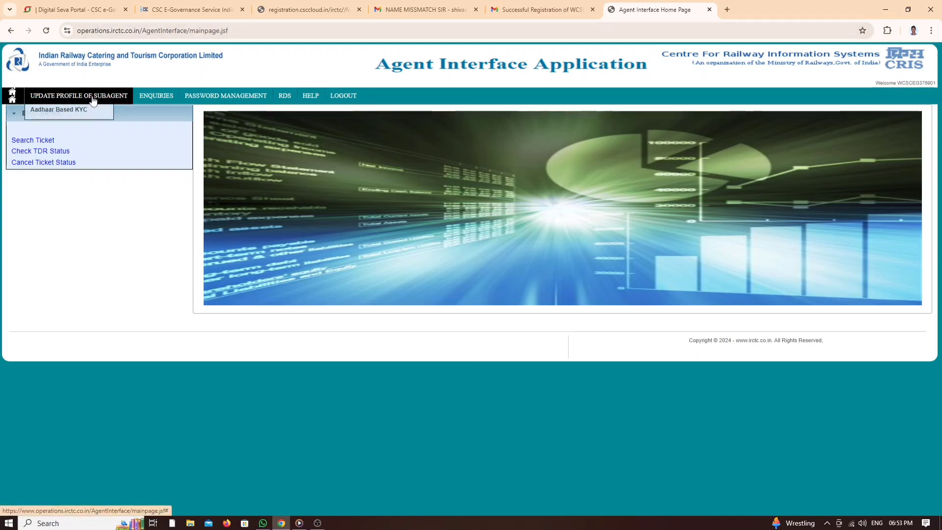
left_click(65, 111)
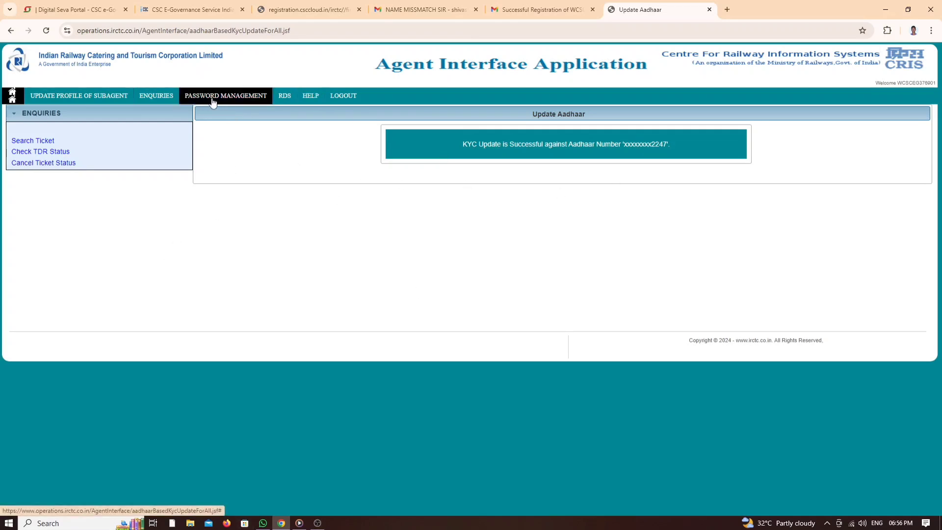
left_click(243, 101)
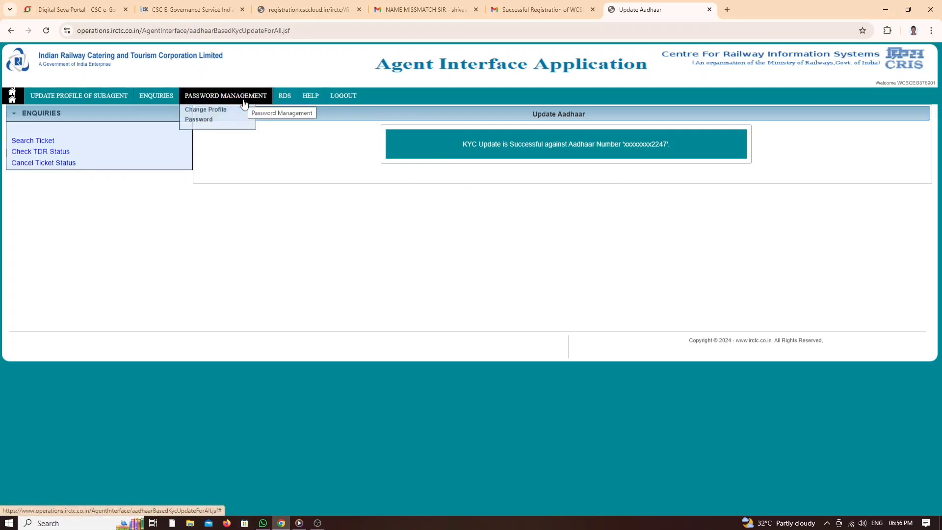
- Open the Change Profile Password form under Password Management, reloading it so the old, new and confirm fields show empty
left_click(218, 111)
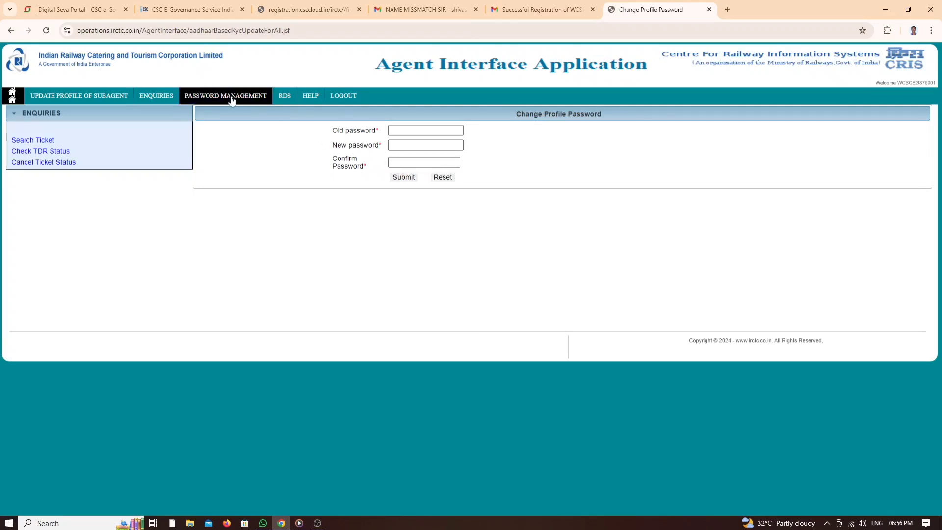
mouse_move(231, 100)
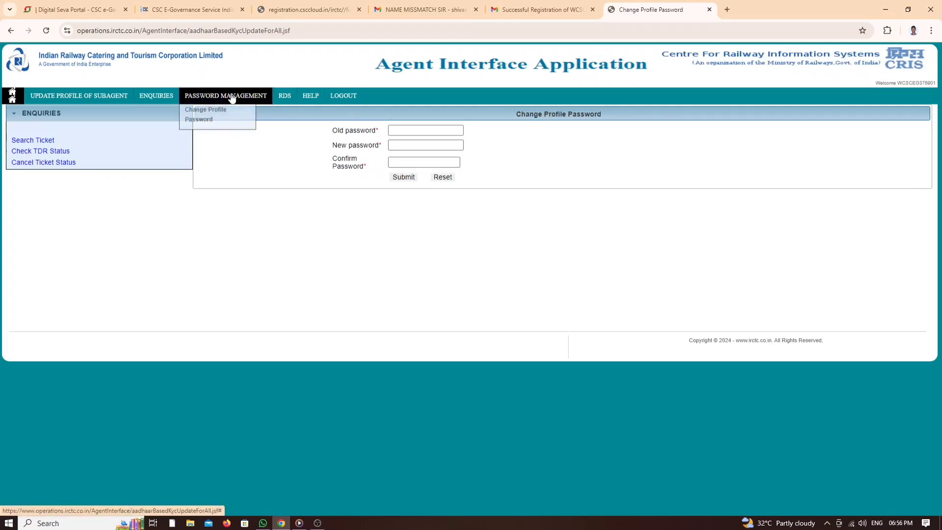
left_click(206, 120)
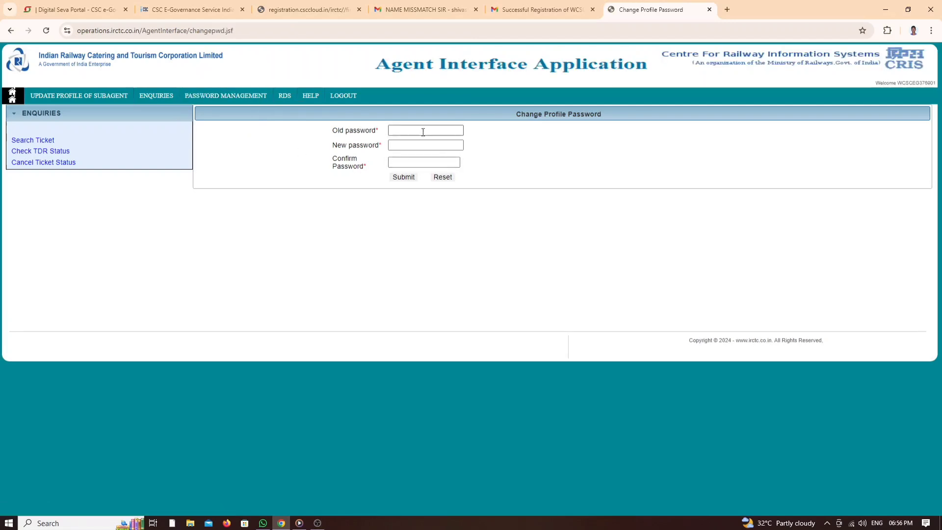